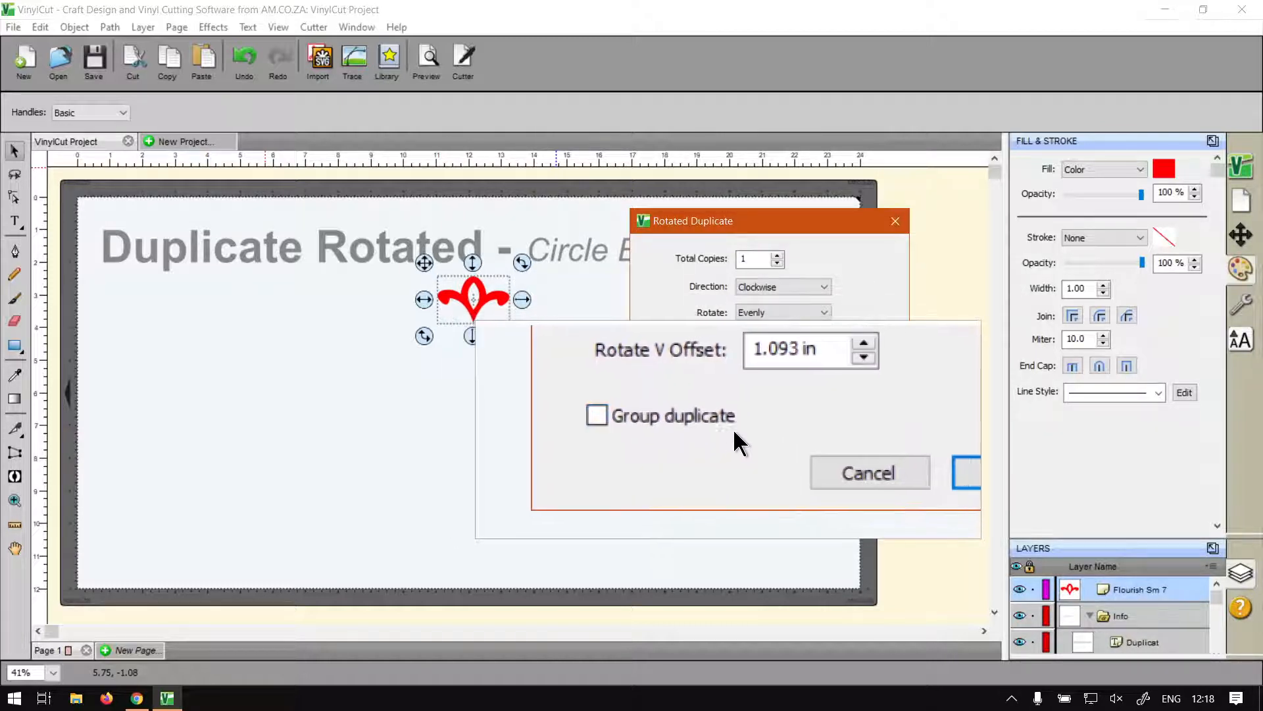
Set the rotated duplicate of the flourish to 2 copies with a vertical rotate offset of 3.890 in and group the duplicates
click(776, 254)
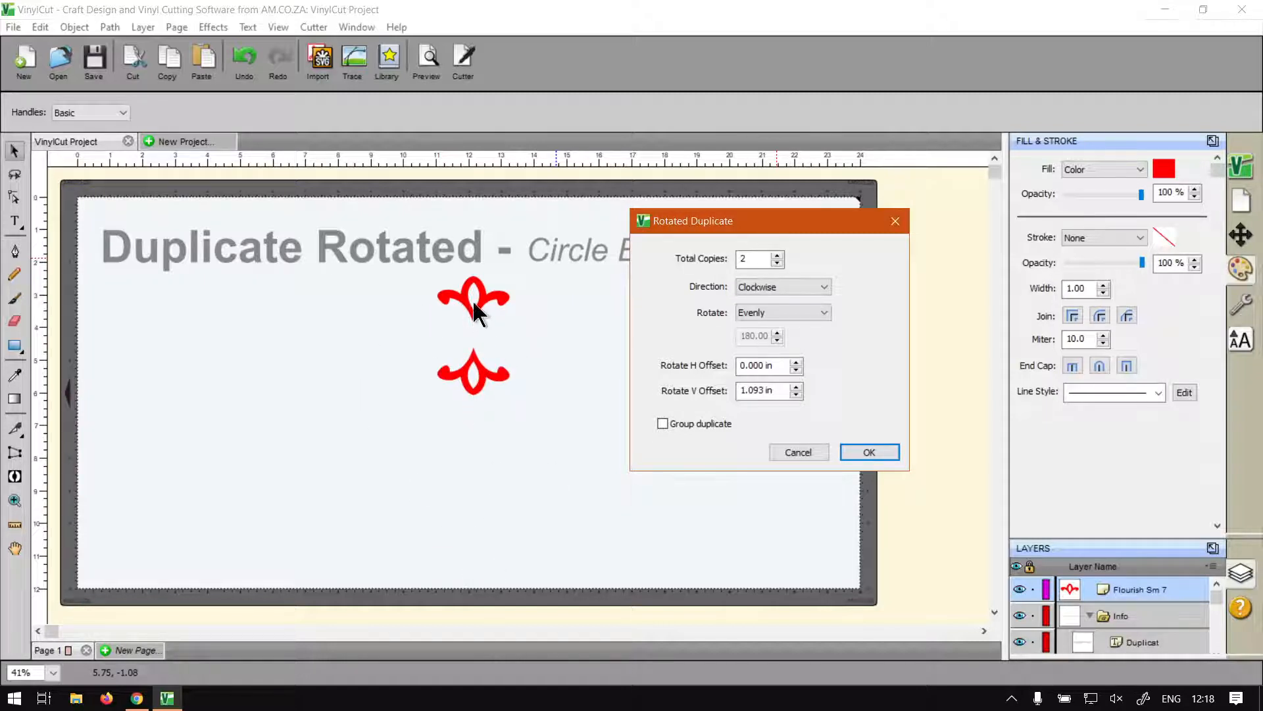
click(796, 387)
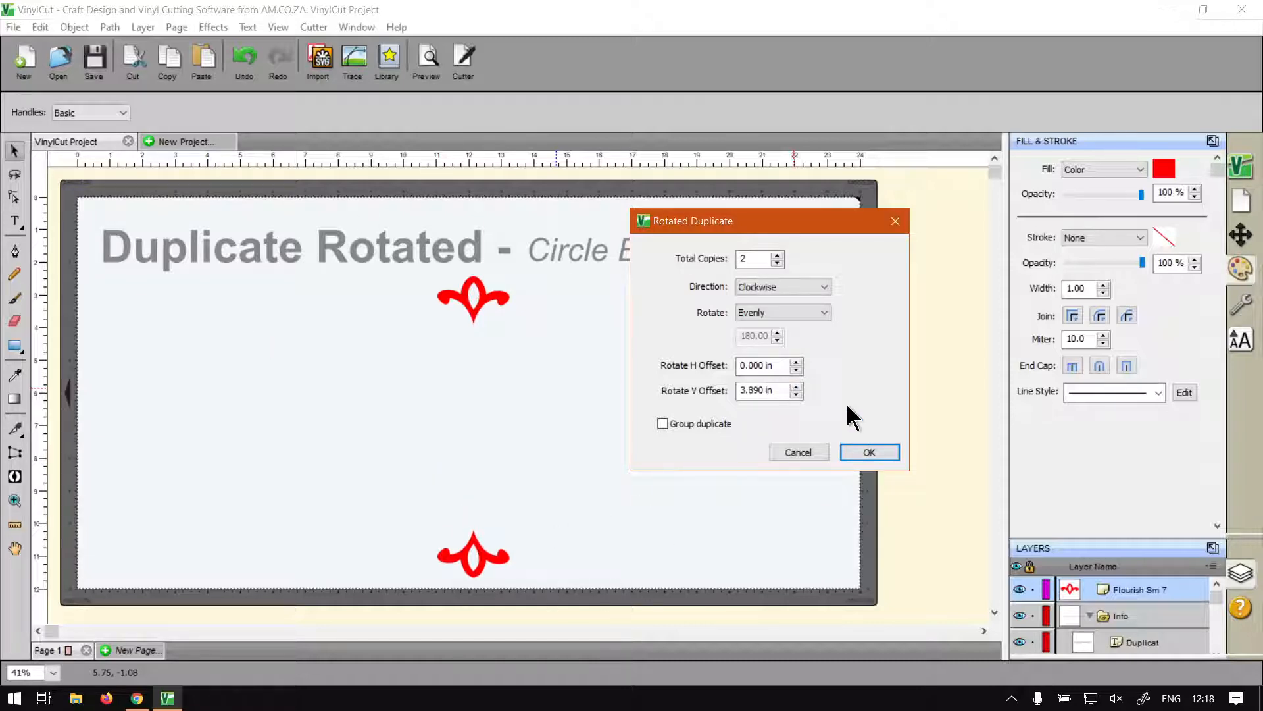
click(665, 424)
Raise the total copies to 14, rotated evenly clockwise, and create the circular flourish border
click(777, 255)
click(778, 255)
click(778, 256)
click(777, 256)
click(777, 256)
click(778, 255)
click(777, 255)
click(778, 256)
click(778, 255)
click(778, 255)
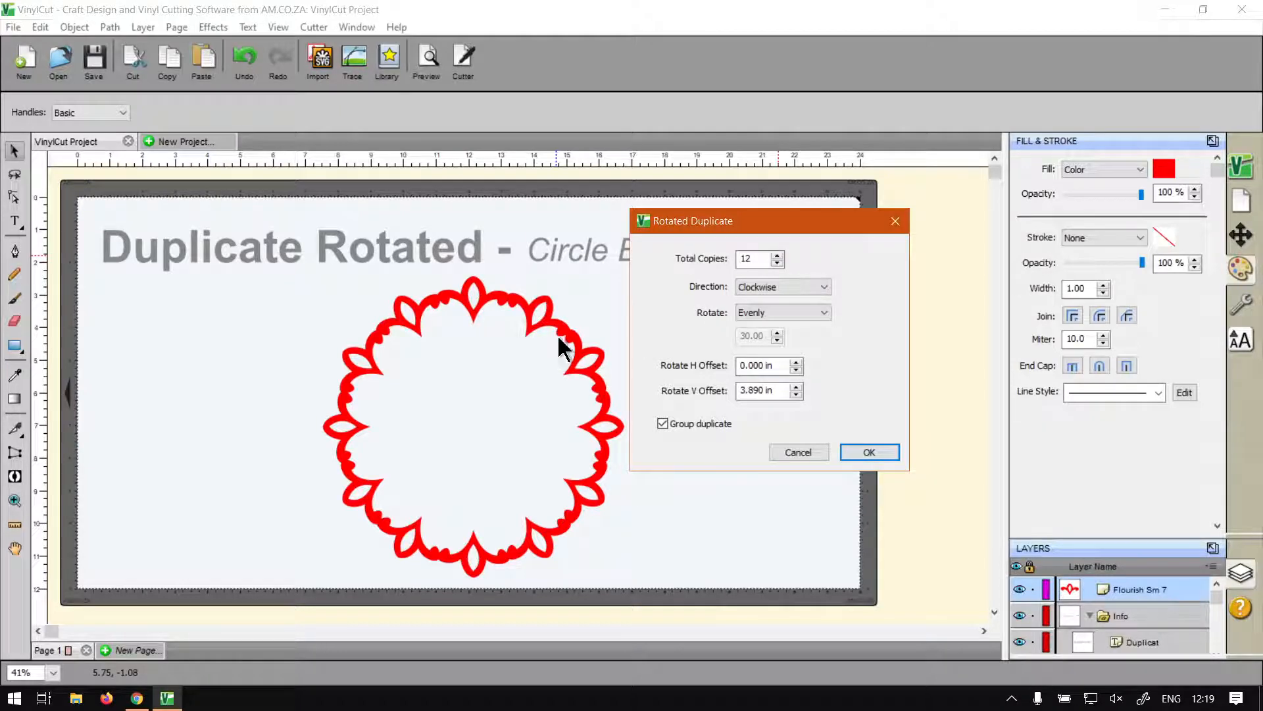
click(777, 255)
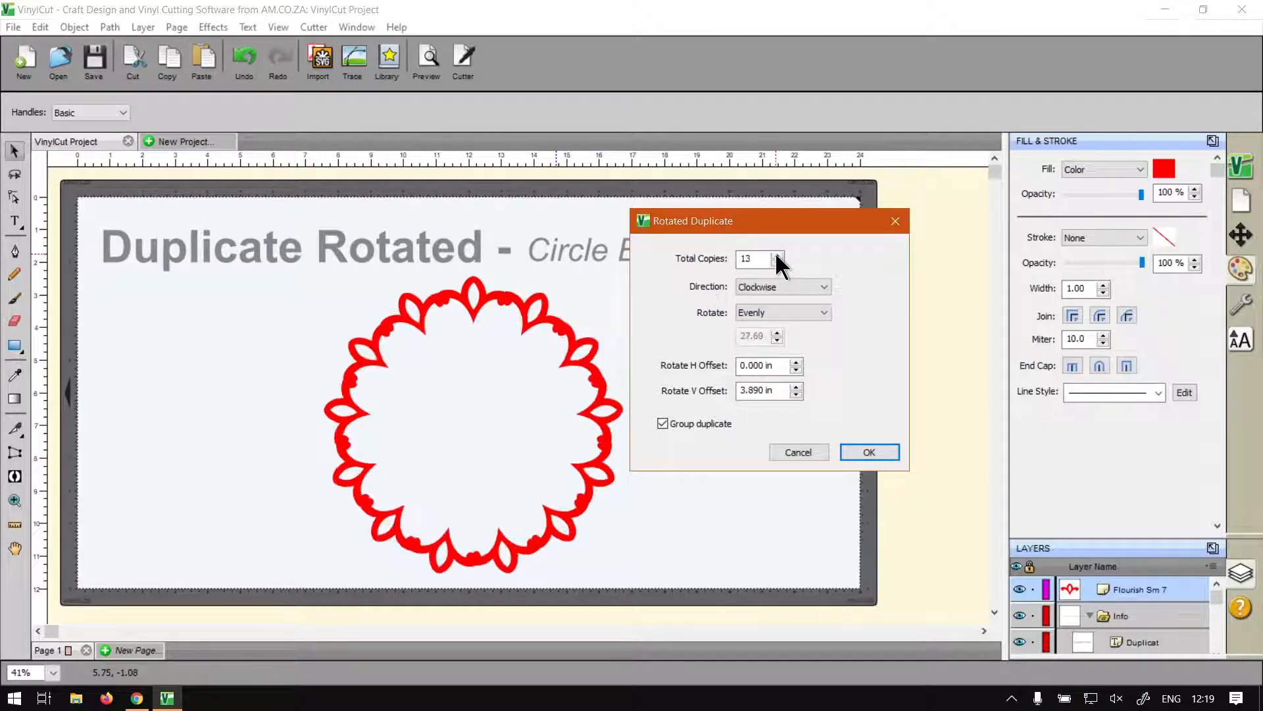
click(777, 255)
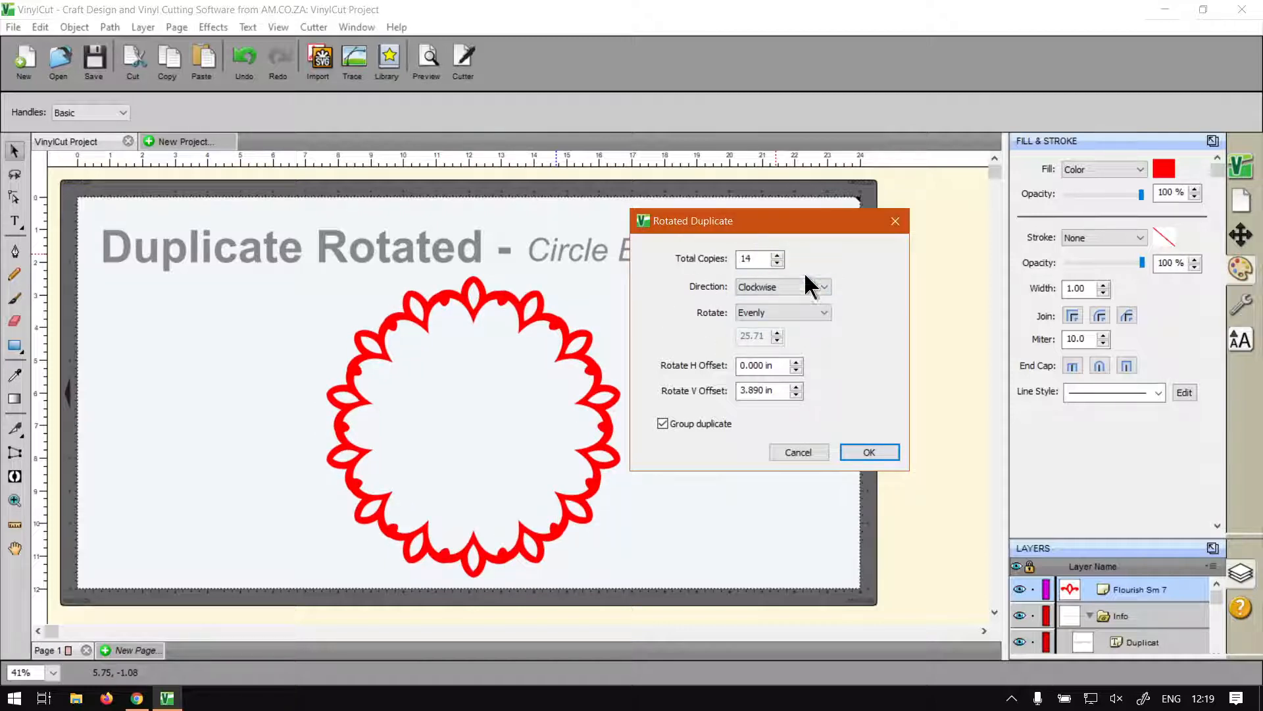
click(866, 452)
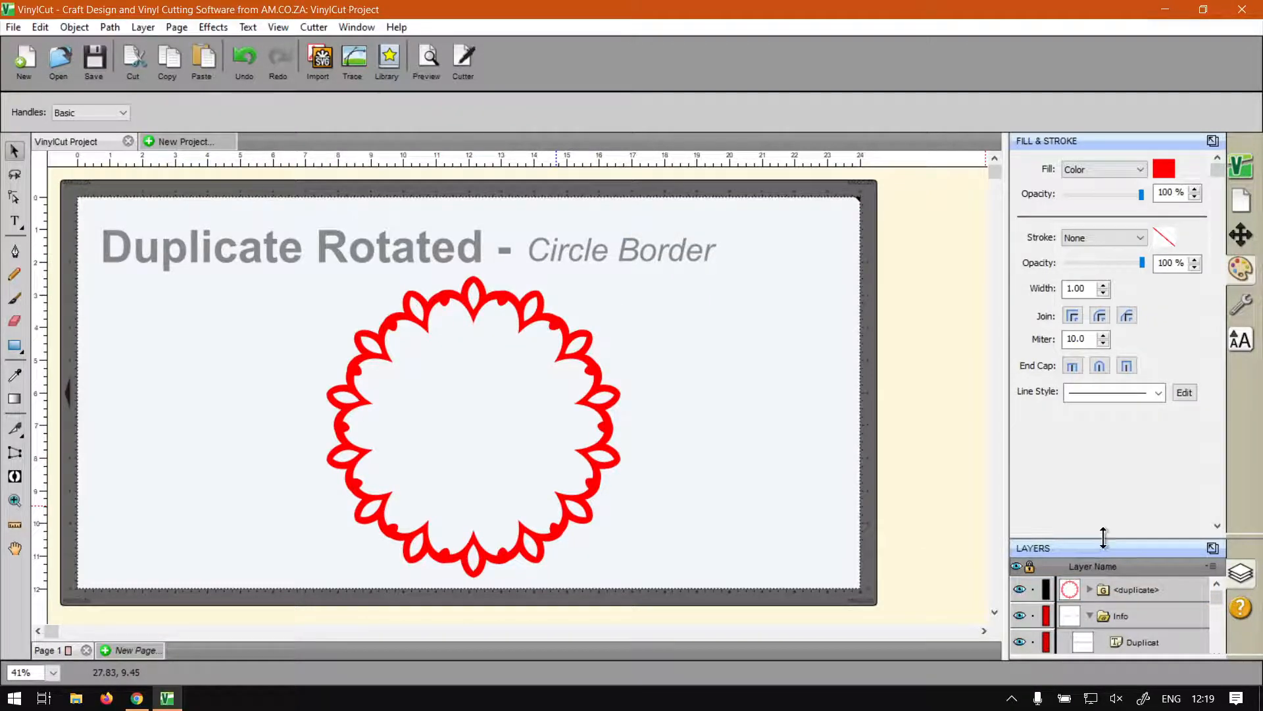
Enlarge the layer list and inspect the individual flourishes inside the duplicate group
drag(1102, 539, 1104, 464)
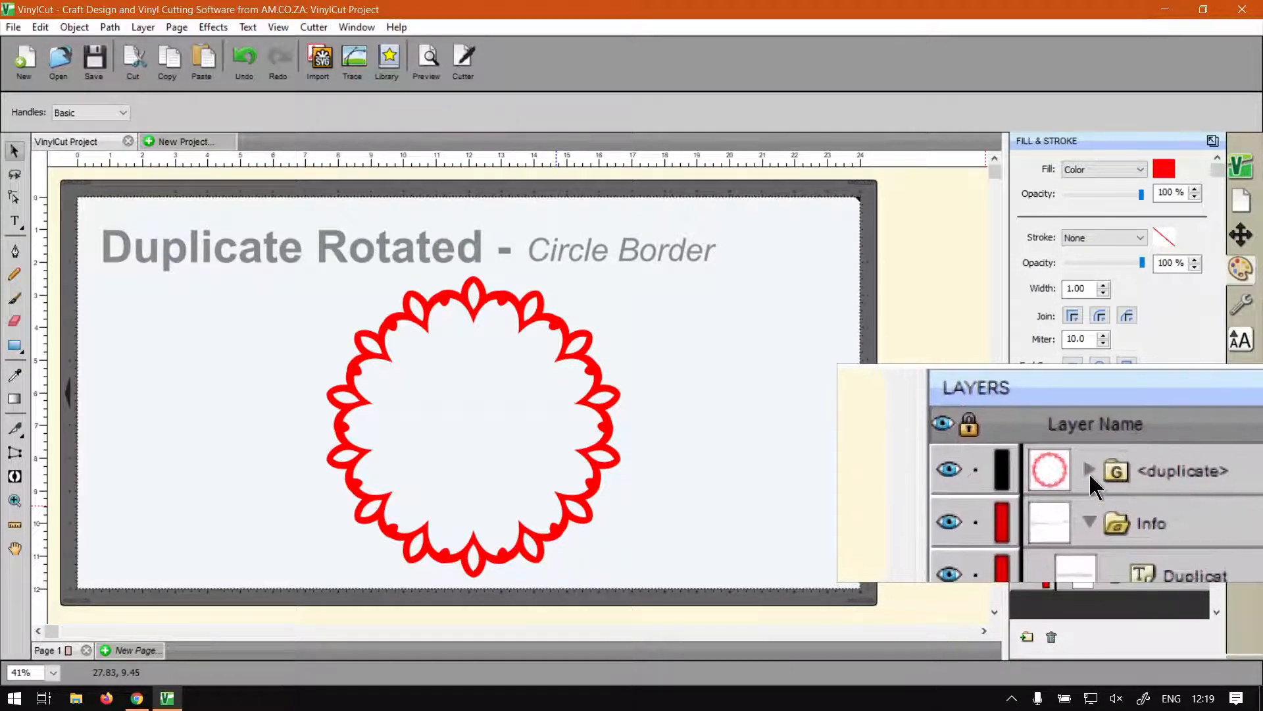
click(1088, 473)
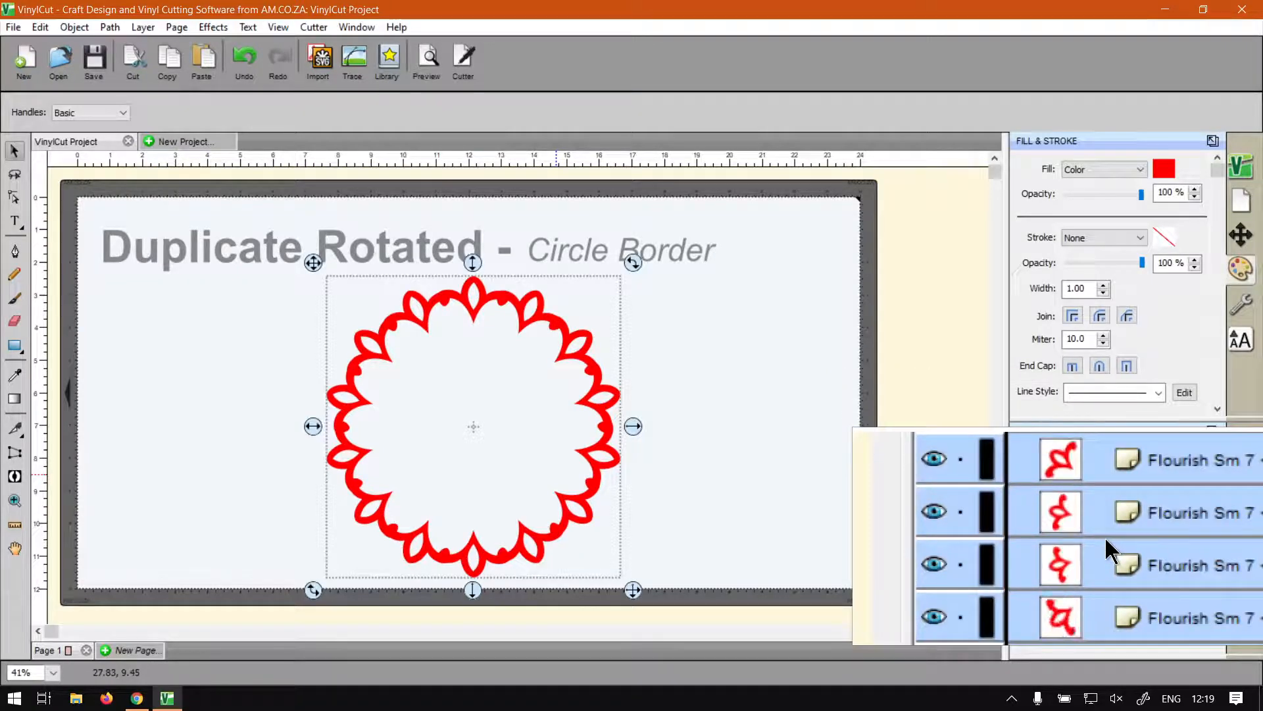
click(1090, 472)
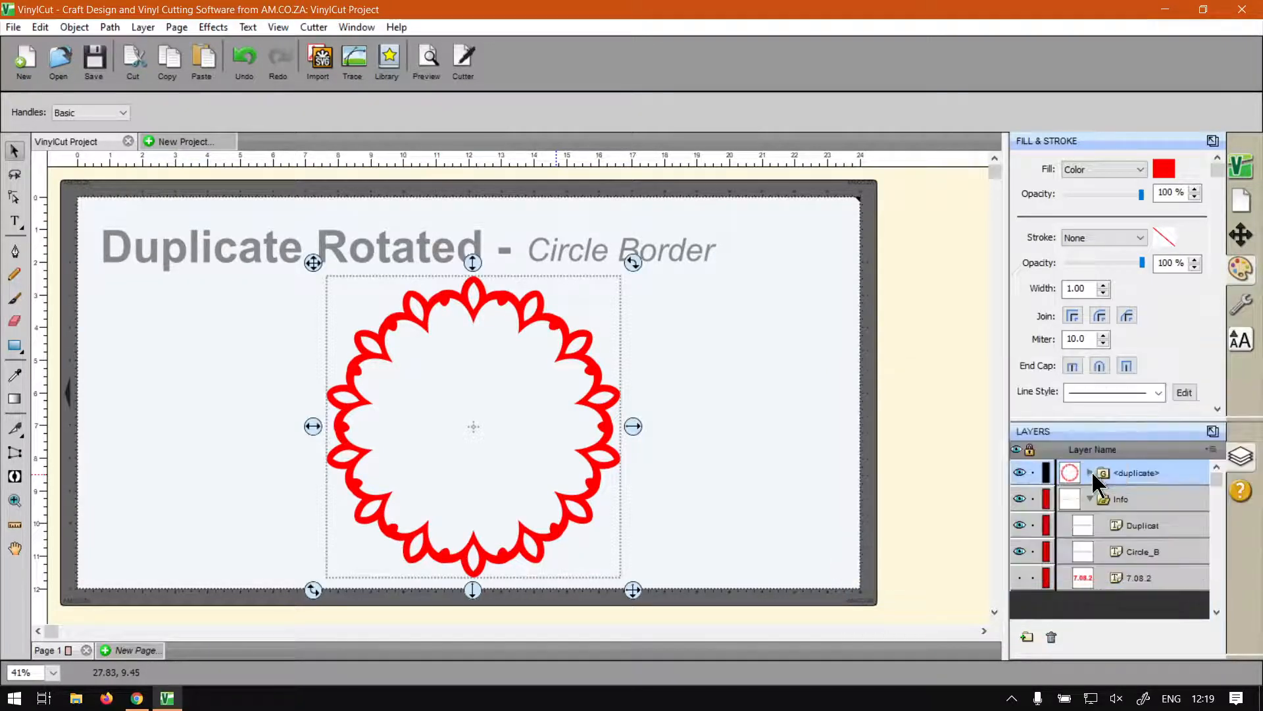
Preview the circle border's cut lines and examine up close where neighbouring flourishes overlap
click(431, 58)
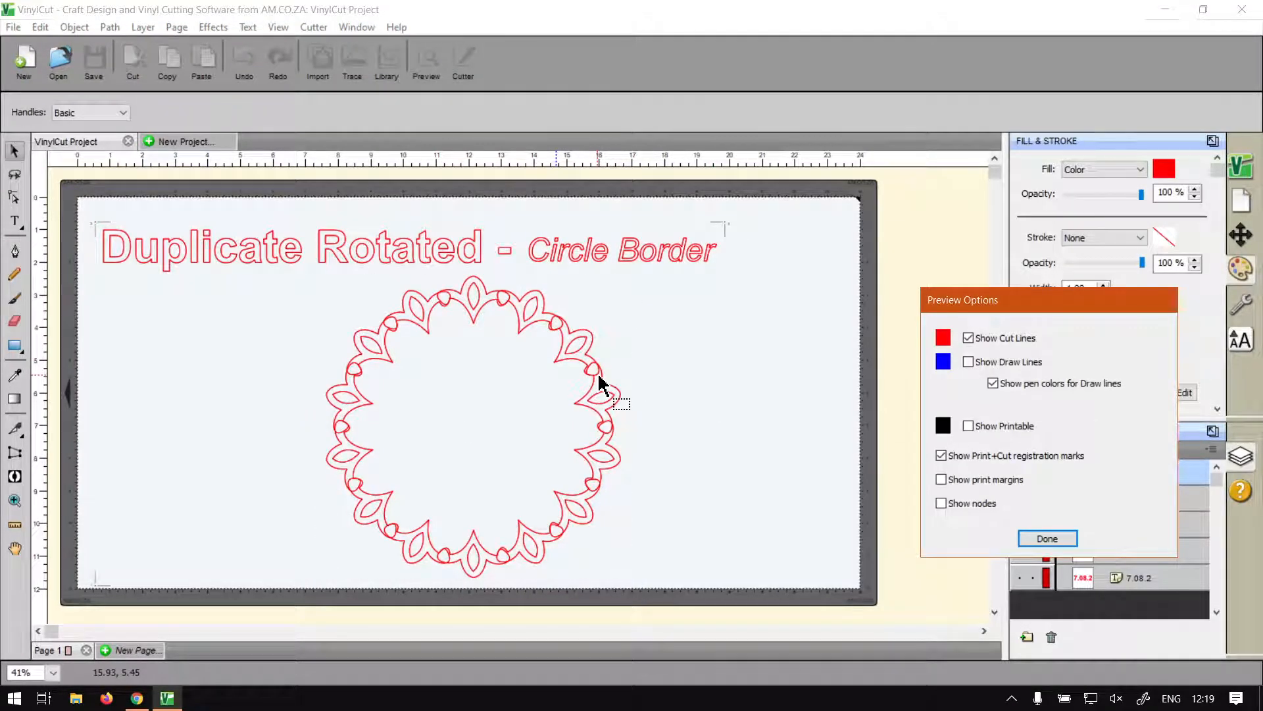
key(super+plus)
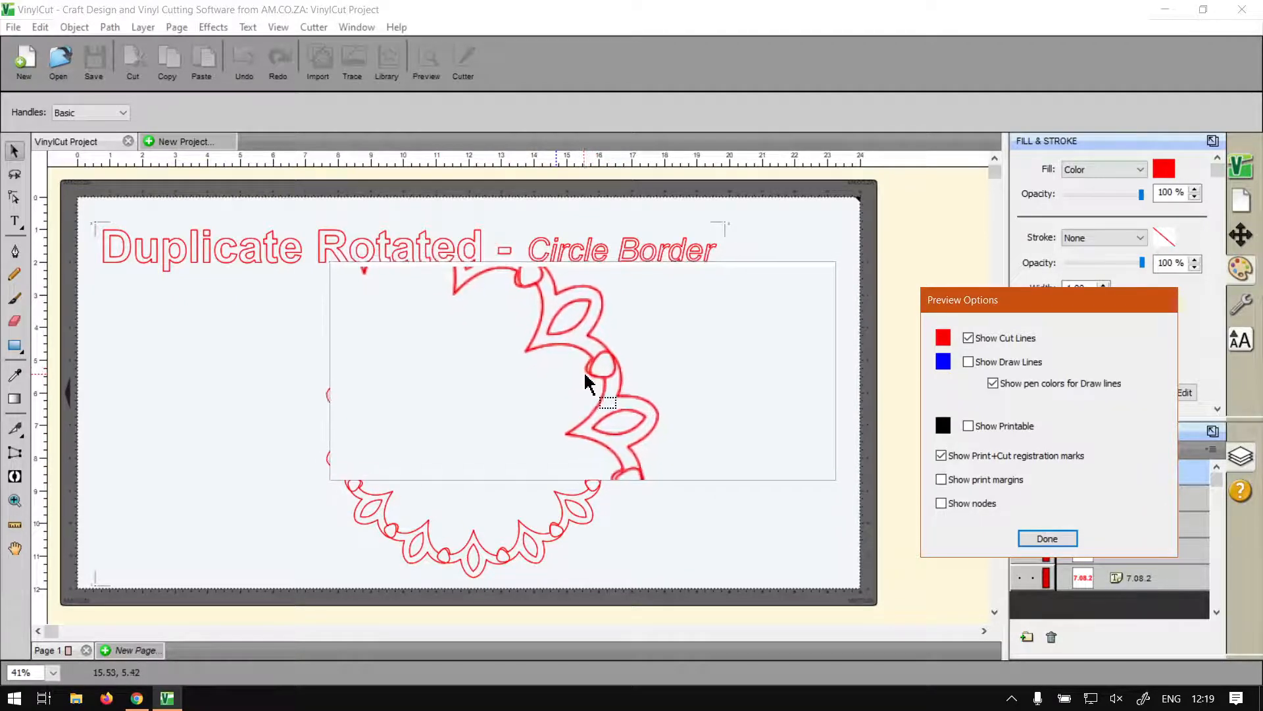
key(super+Escape)
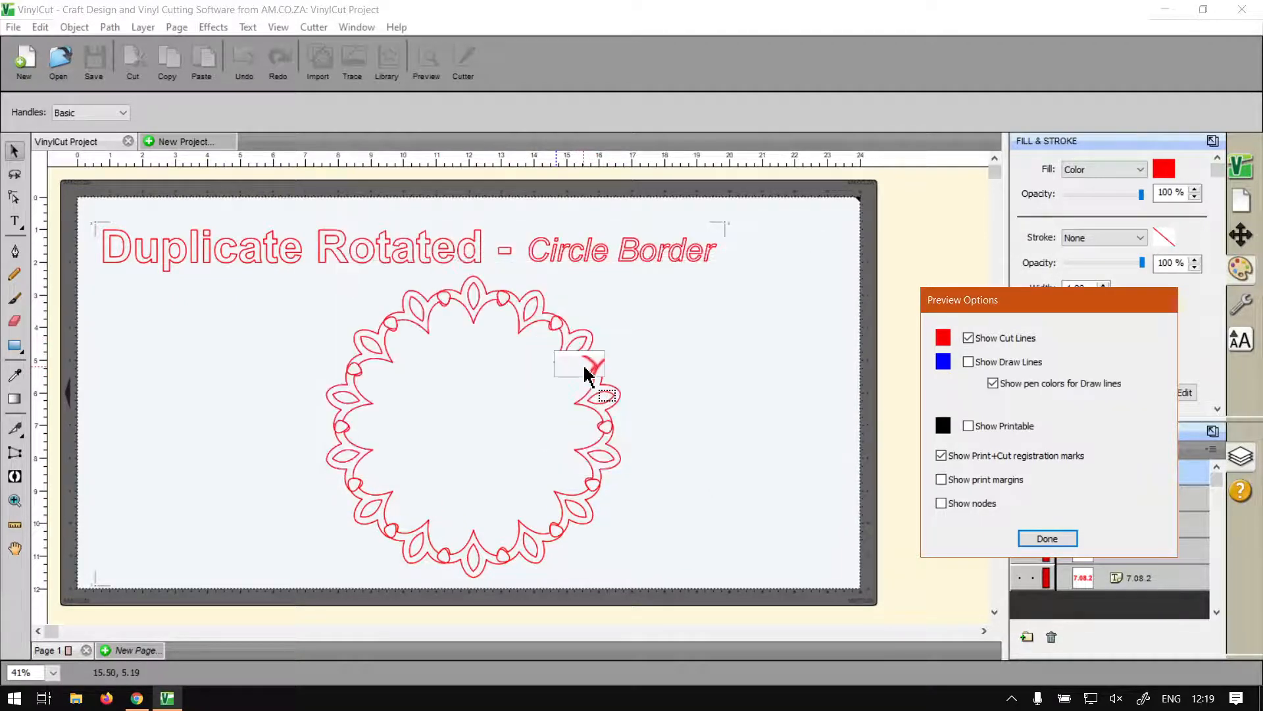
click(1046, 538)
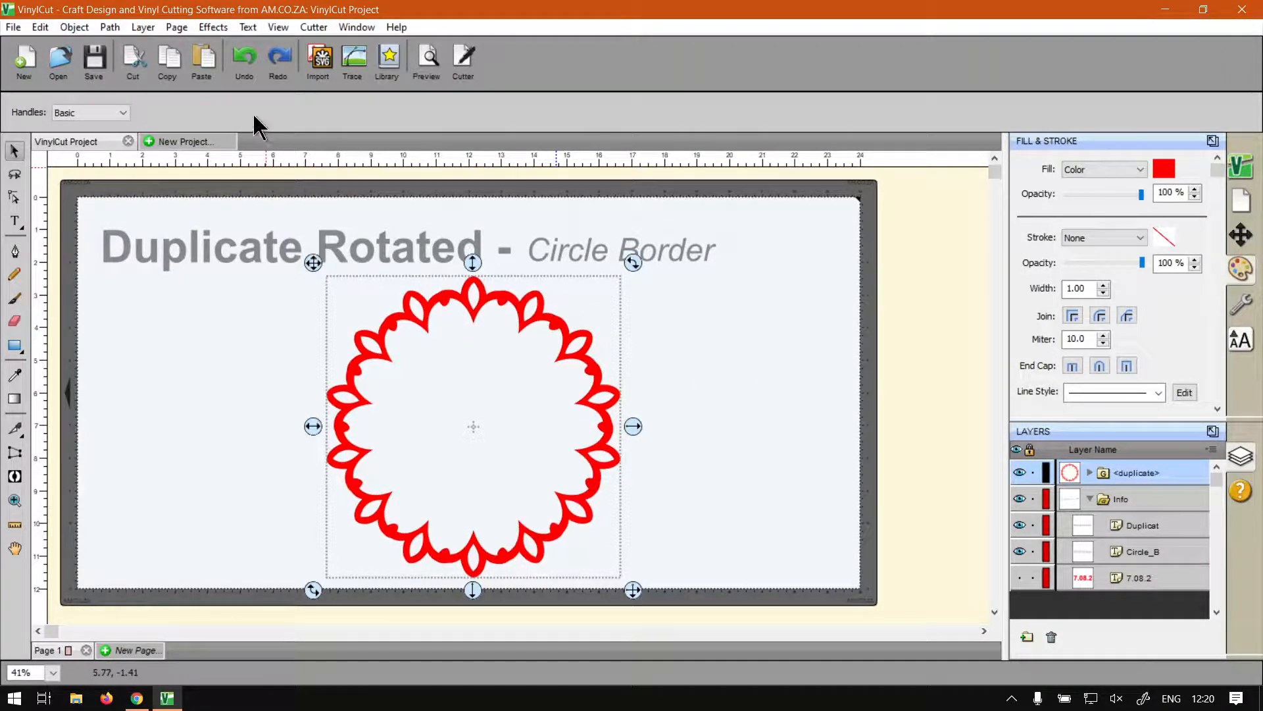
Try to merge the duplicate group into a single path with Union and preview its cut lines
click(142, 27)
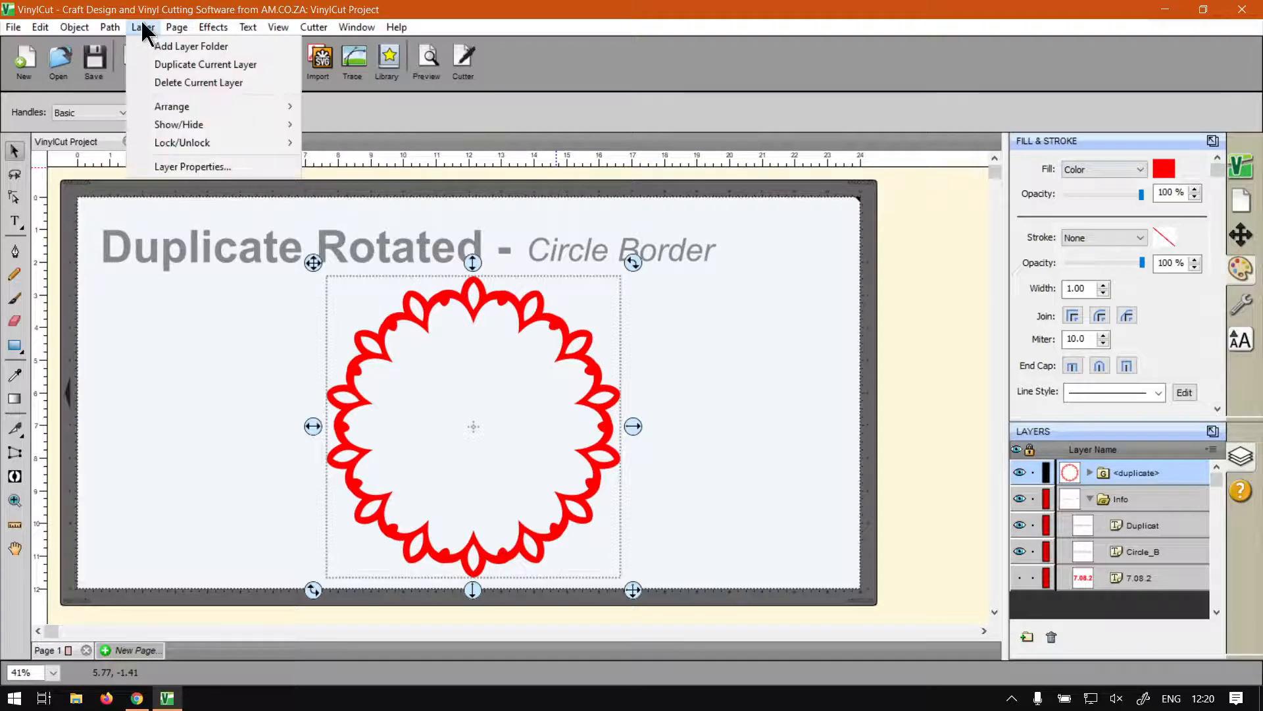
mouse_move(125, 26)
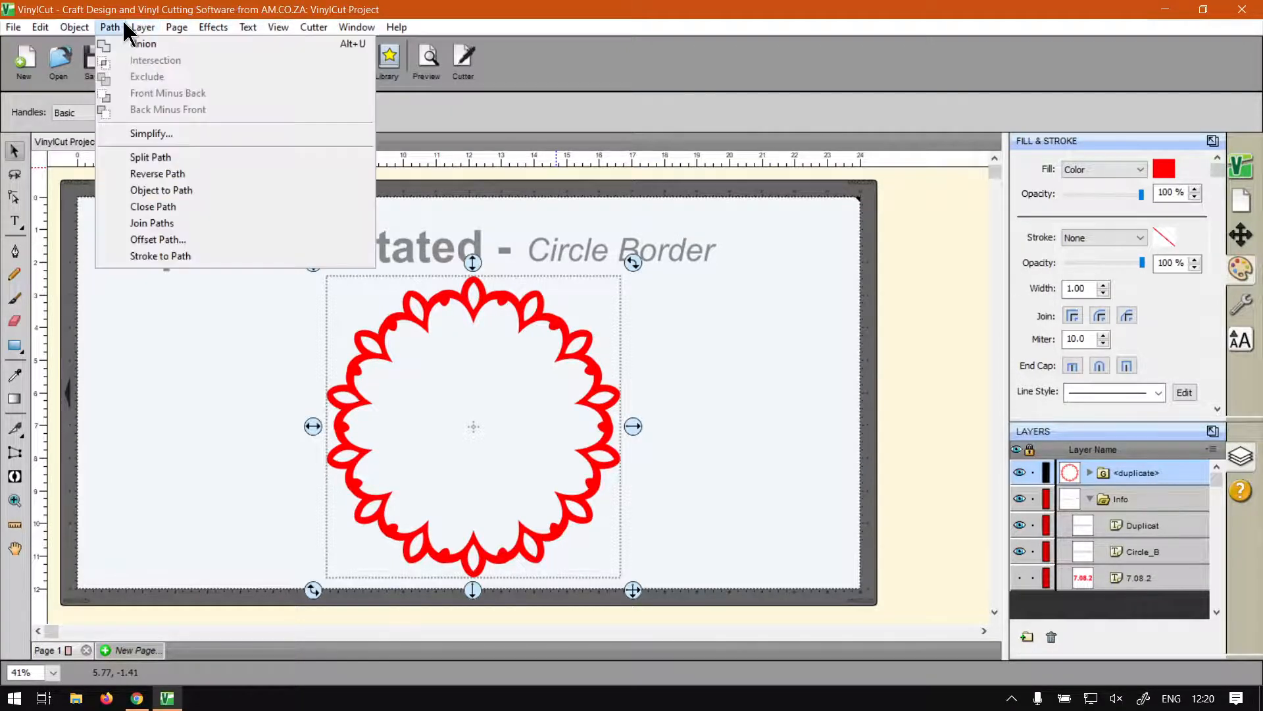
click(167, 43)
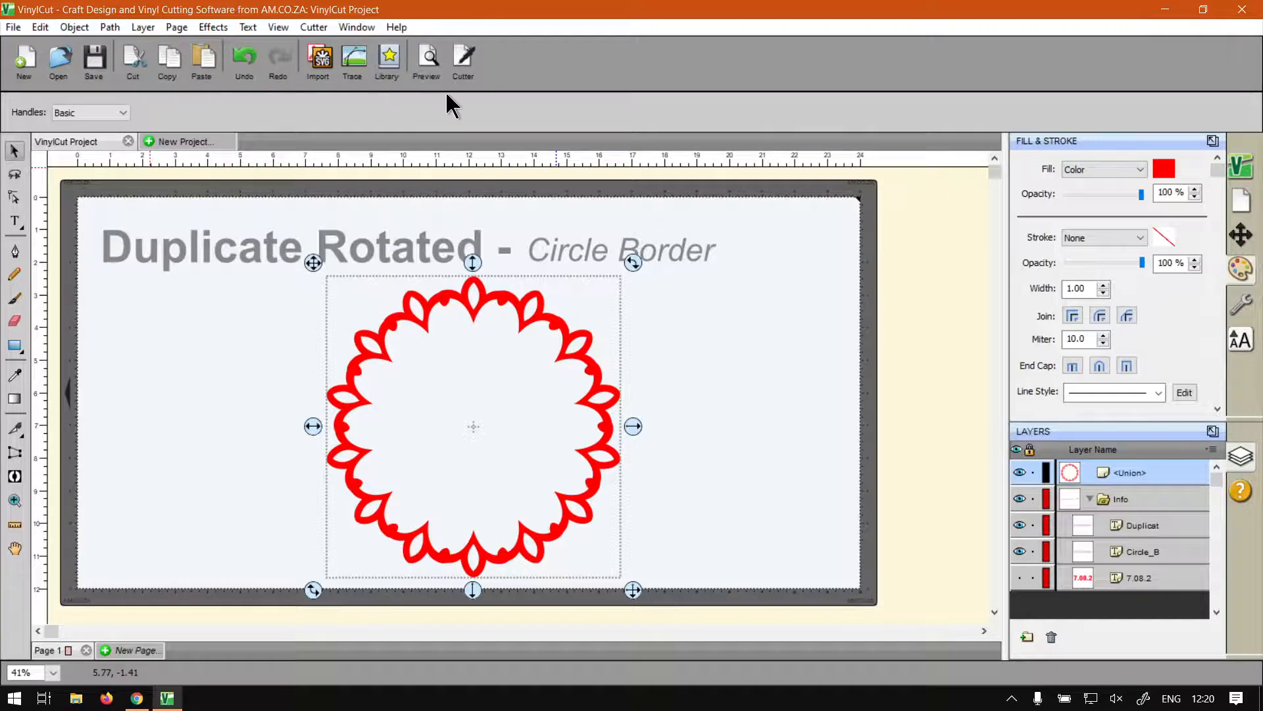
click(429, 58)
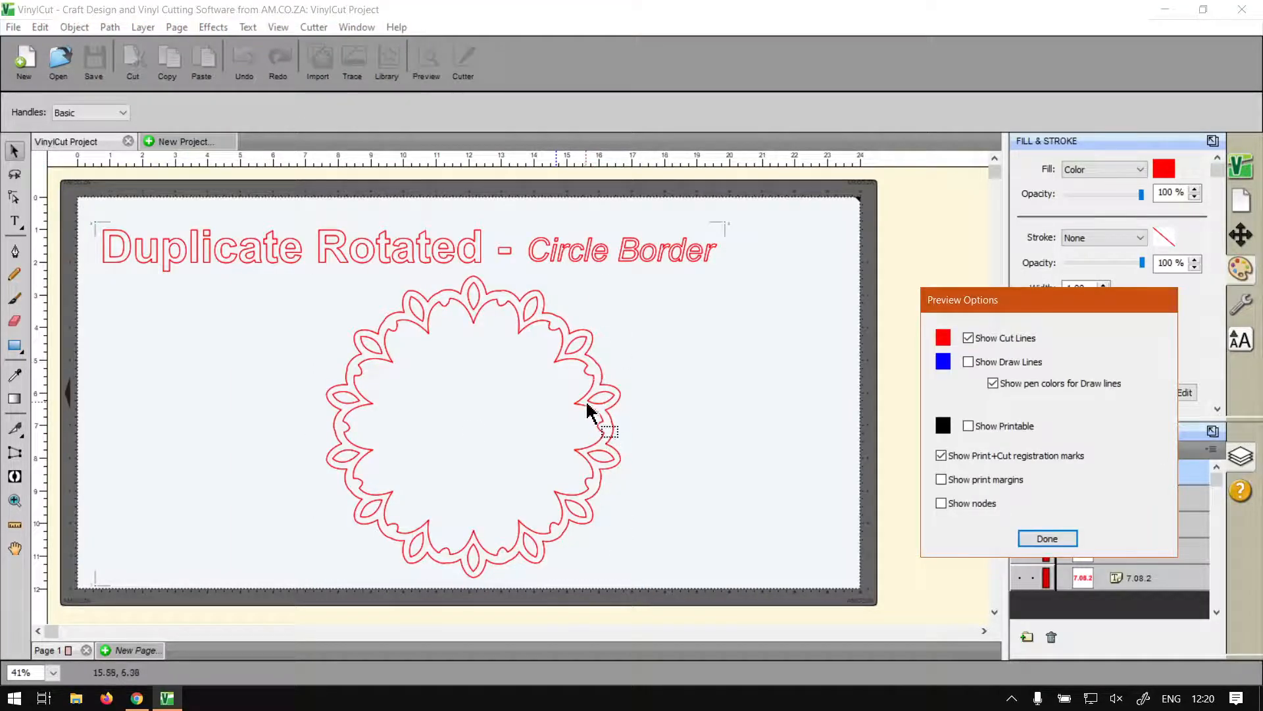
click(1055, 538)
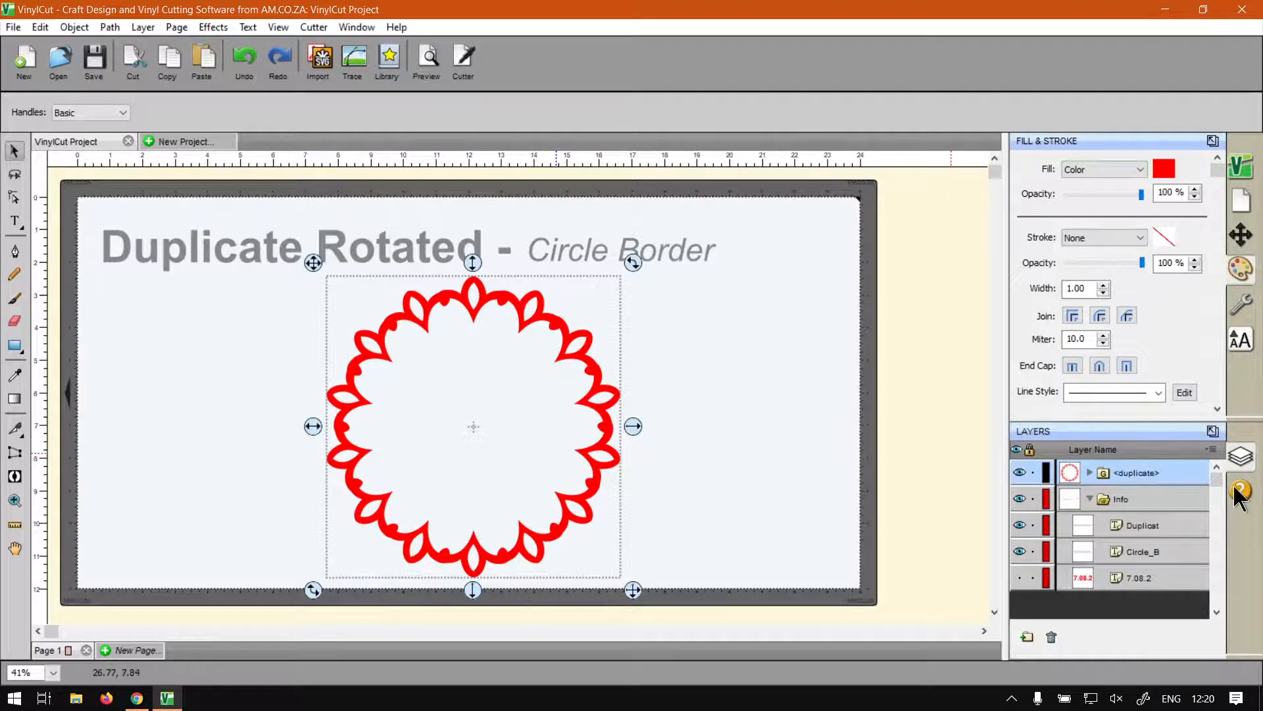
Enable Weld for the duplicate group's style, preview the welded cut lines and deselect the border
click(1090, 472)
click(1089, 471)
click(1245, 314)
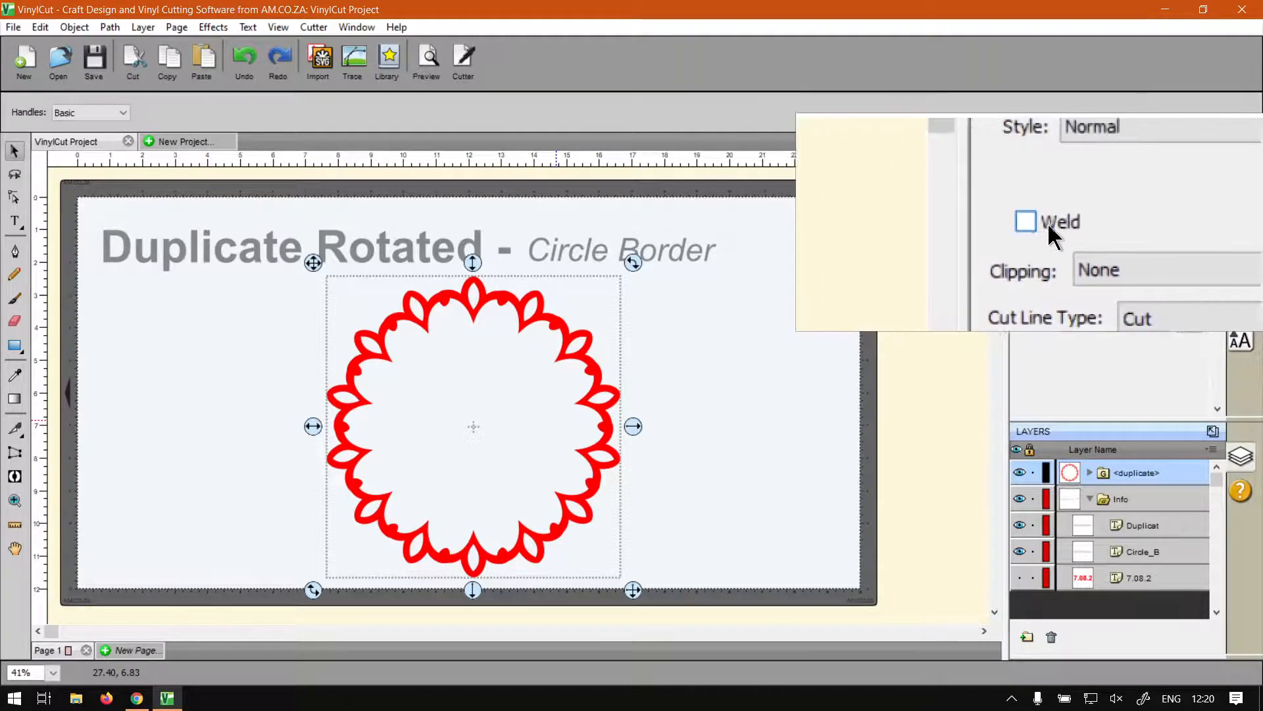
click(1040, 224)
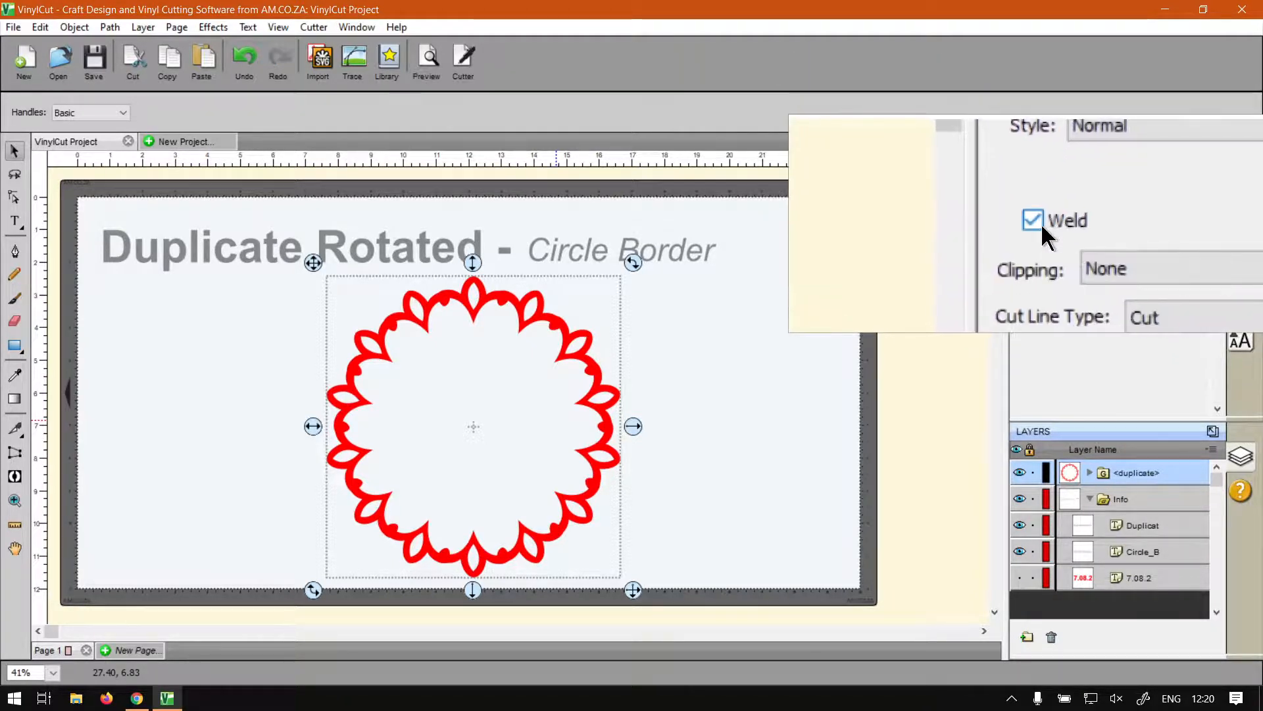
click(428, 72)
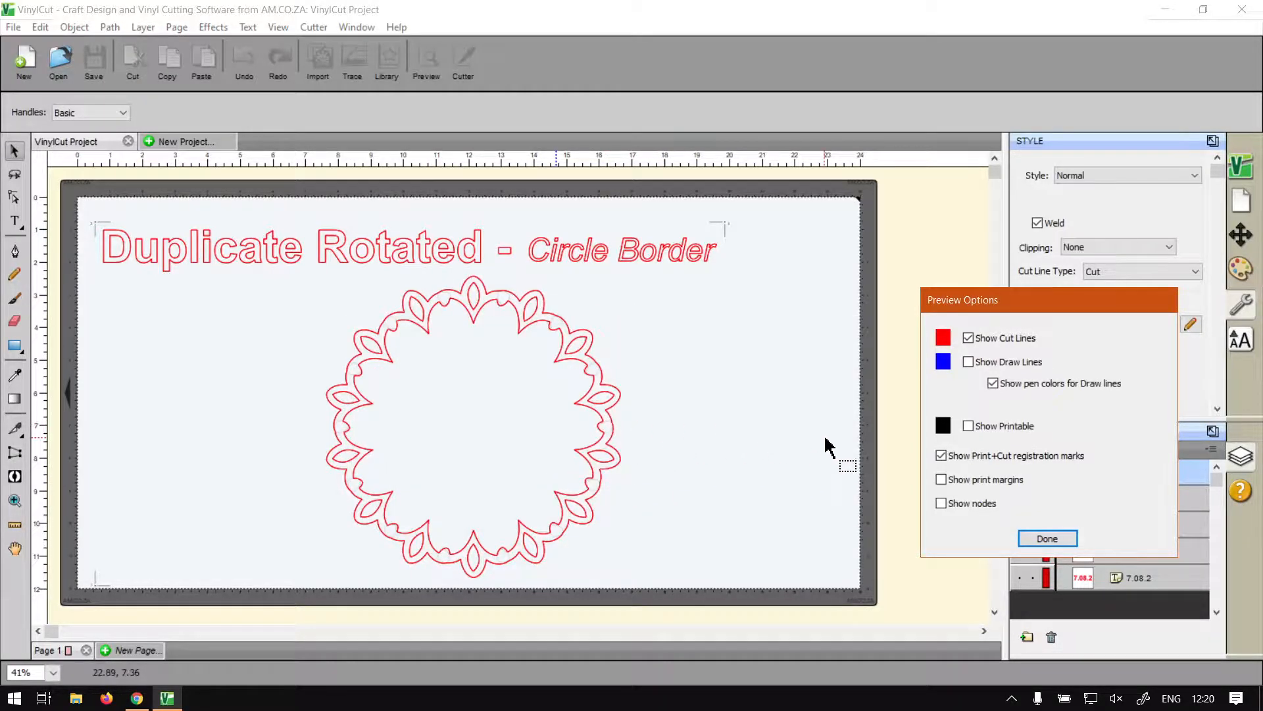
click(1064, 537)
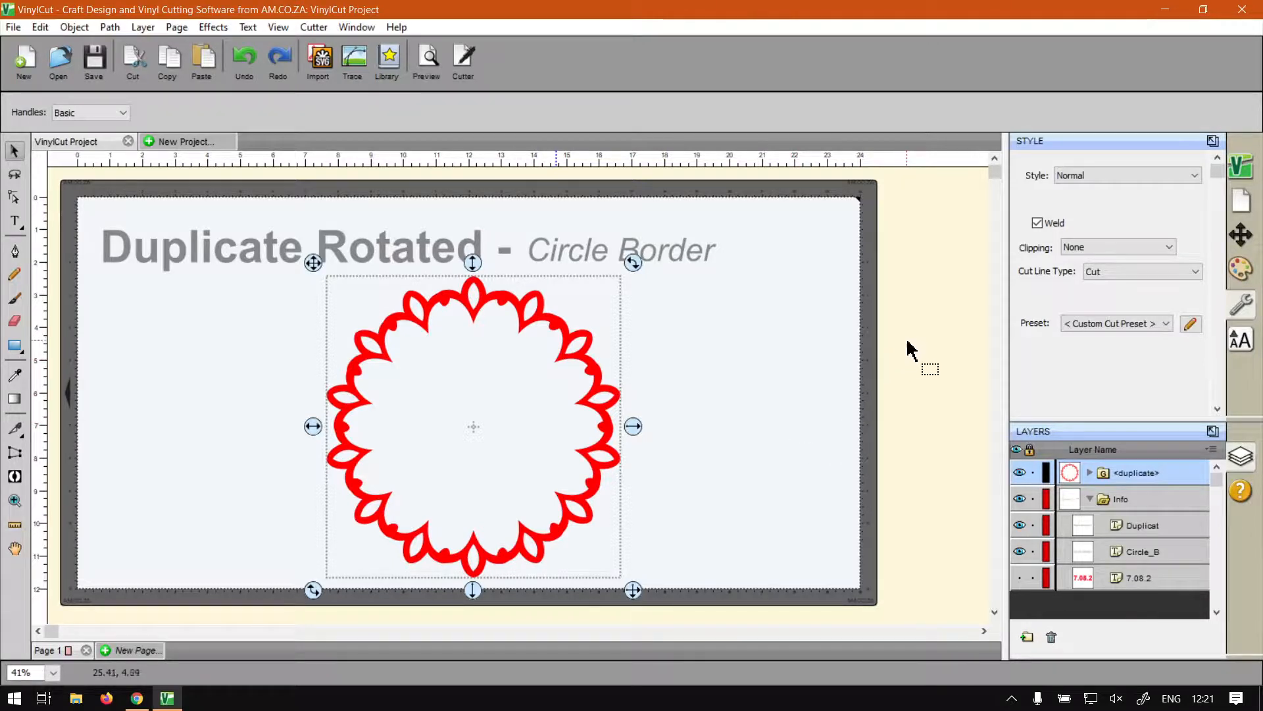
click(906, 360)
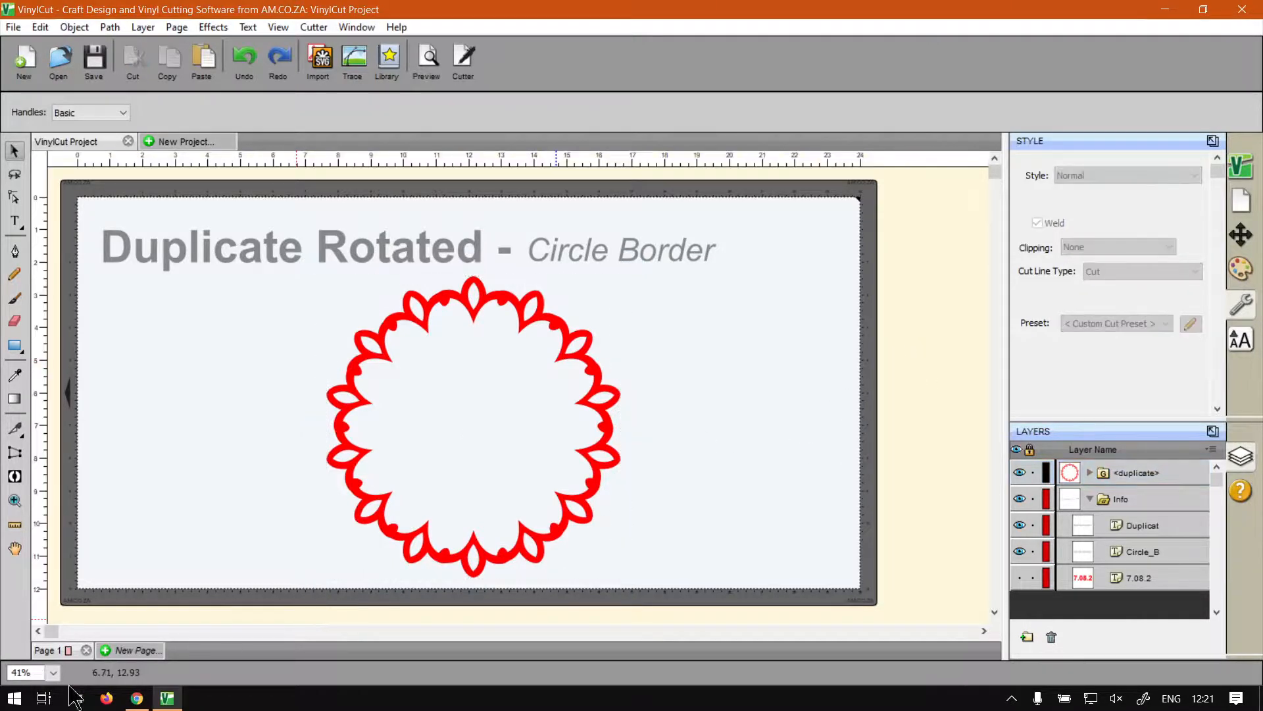
Switch to Chrome and look through the Software Training Videos home page on softwaretraining.co.za
click(146, 694)
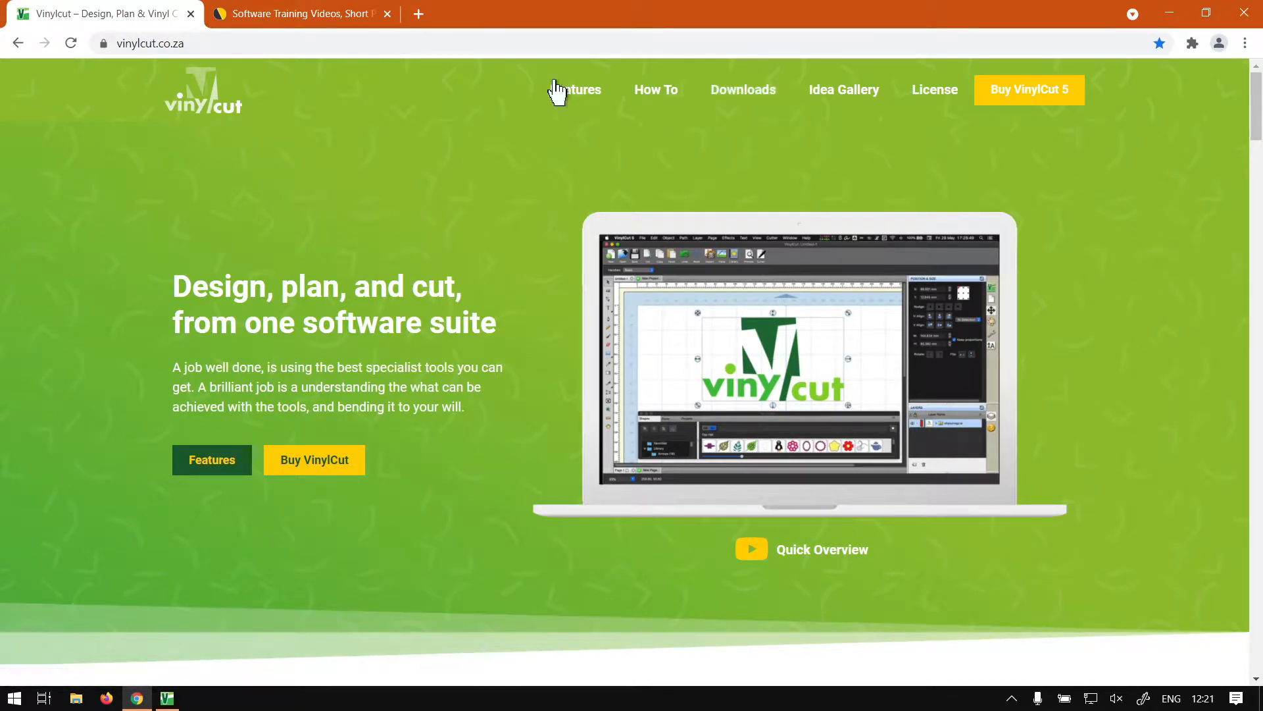
click(271, 20)
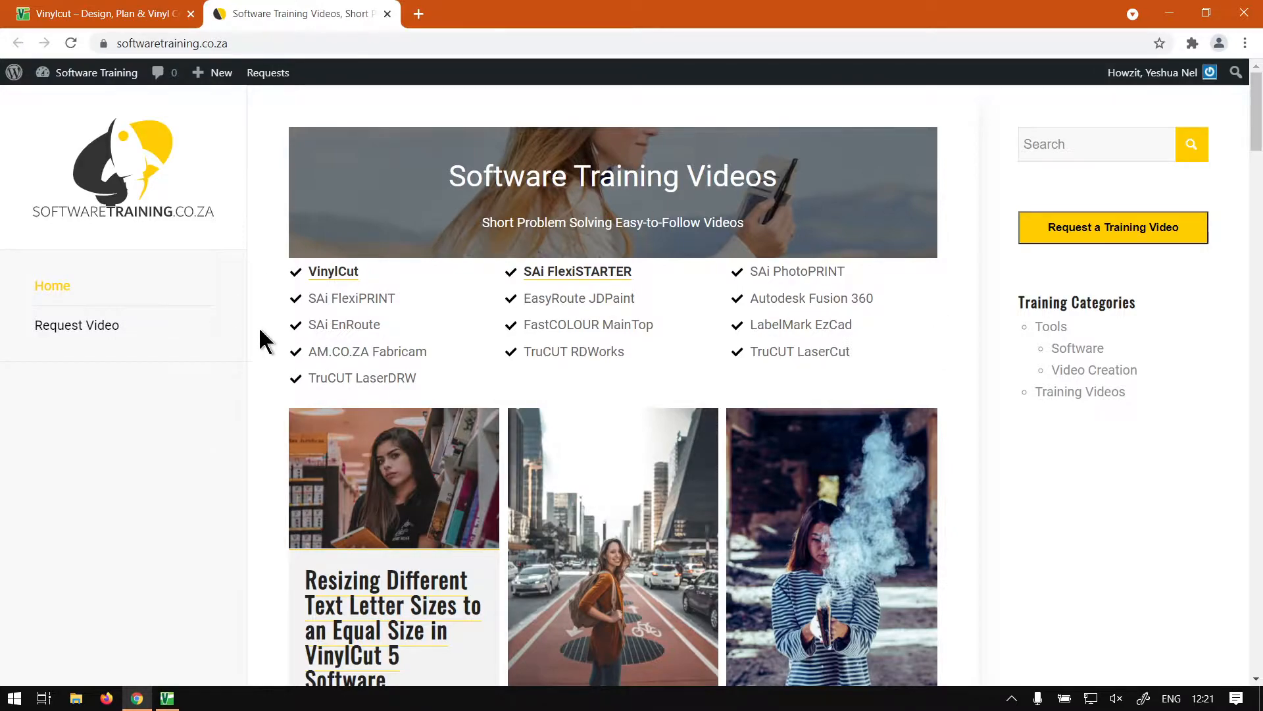
scroll(691, 320, down, 15)
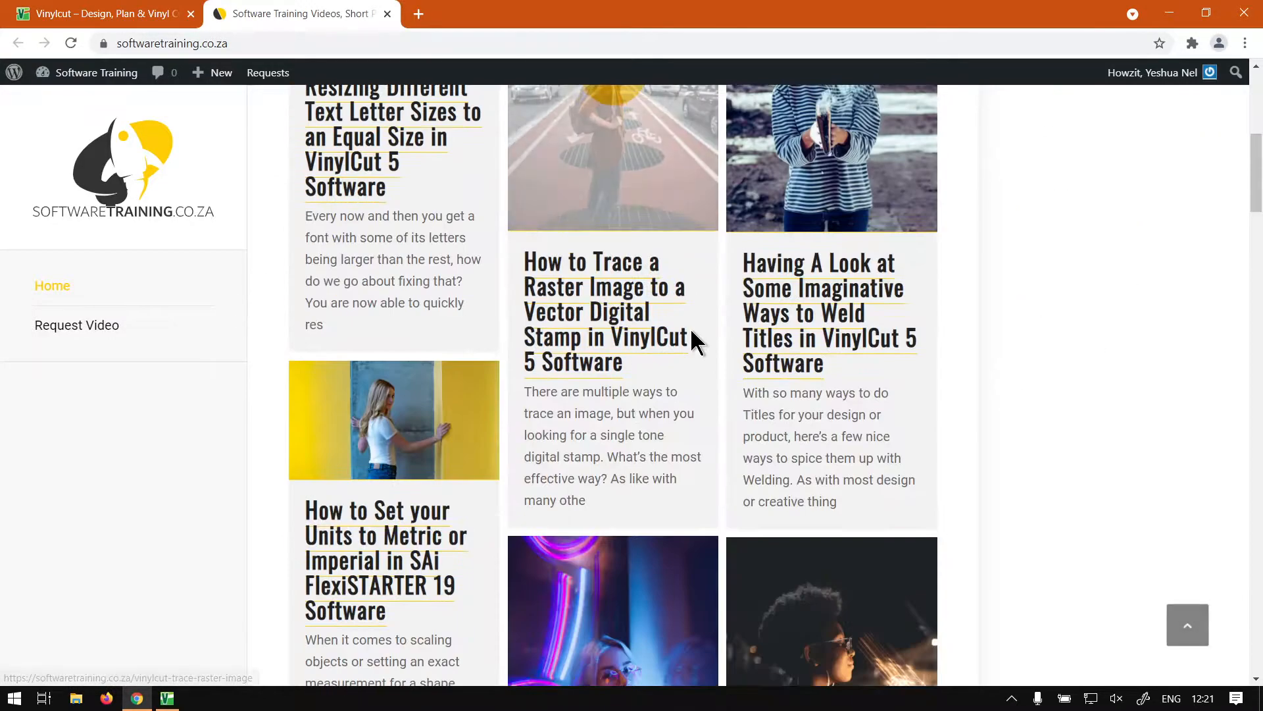
scroll(693, 341, up, 15)
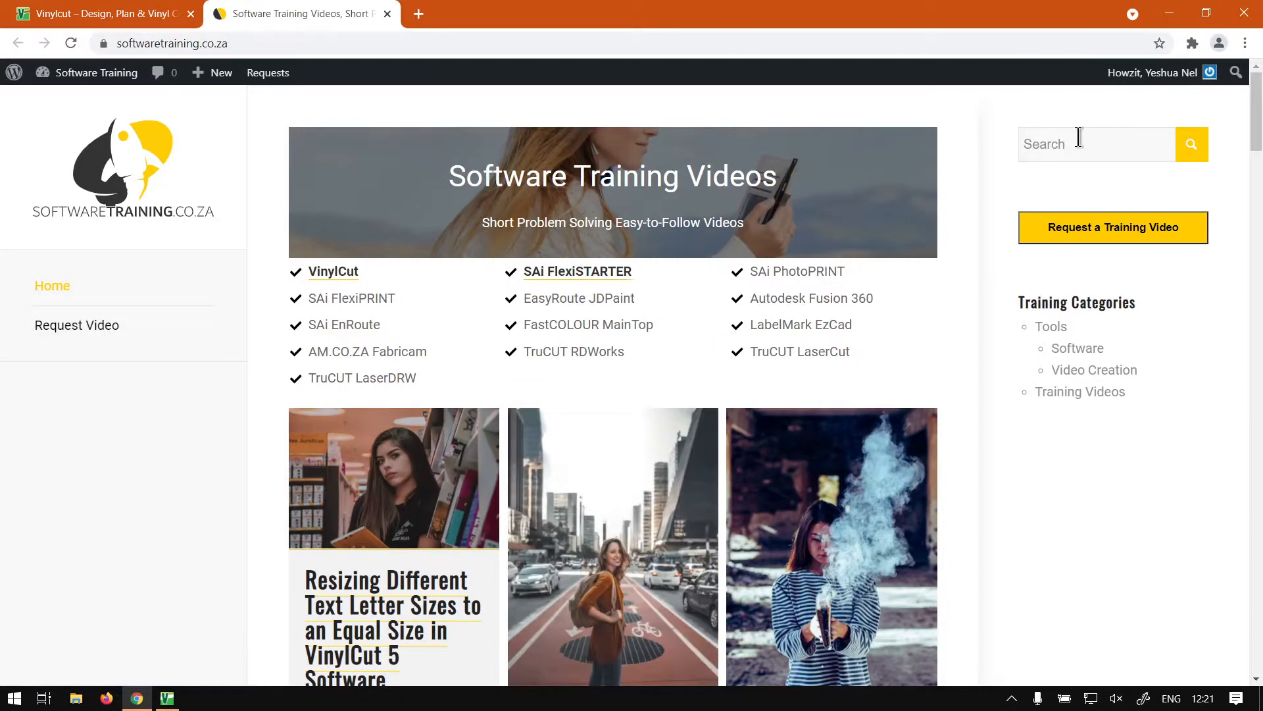
click(1055, 146)
click(1096, 108)
click(1069, 147)
click(1192, 146)
scroll(766, 431, down, 3)
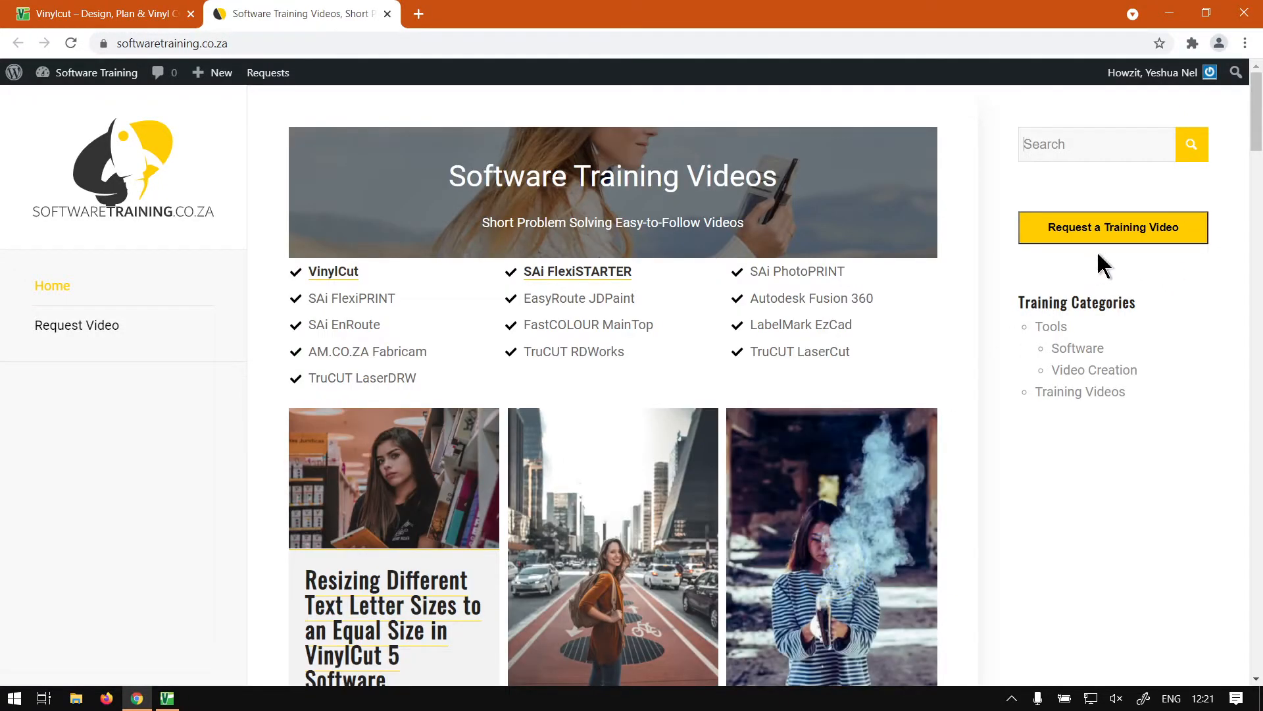